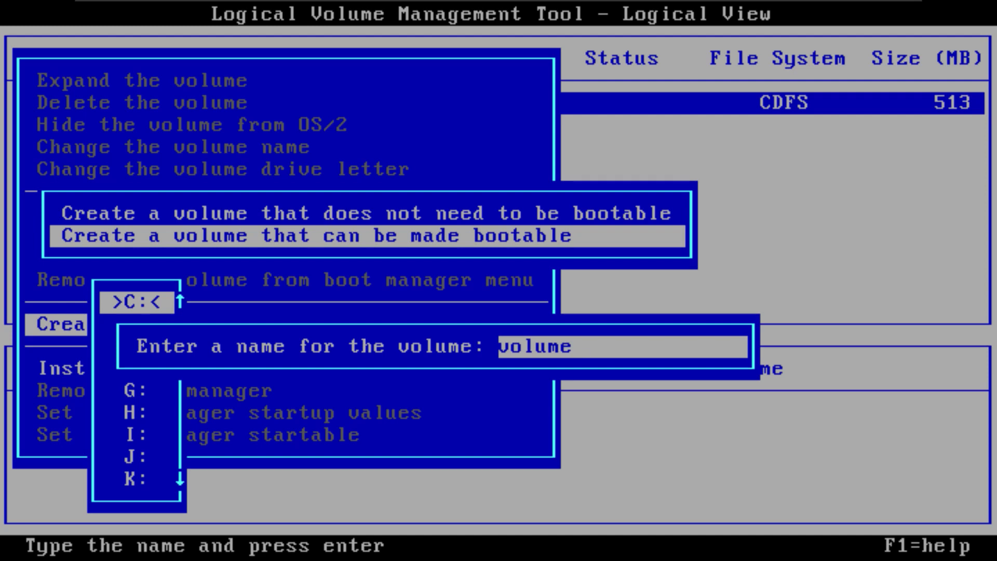
# Name the new bootable C: volume os2 and proceed to choosing its disk
pyautogui.press('BackSpace')
pyautogui.press('BackSpace')
pyautogui.press('BackSpace')
pyautogui.press('BackSpace')
pyautogui.press('BackSpace')
pyautogui.press('BackSpace')
pyautogui.write('os2')
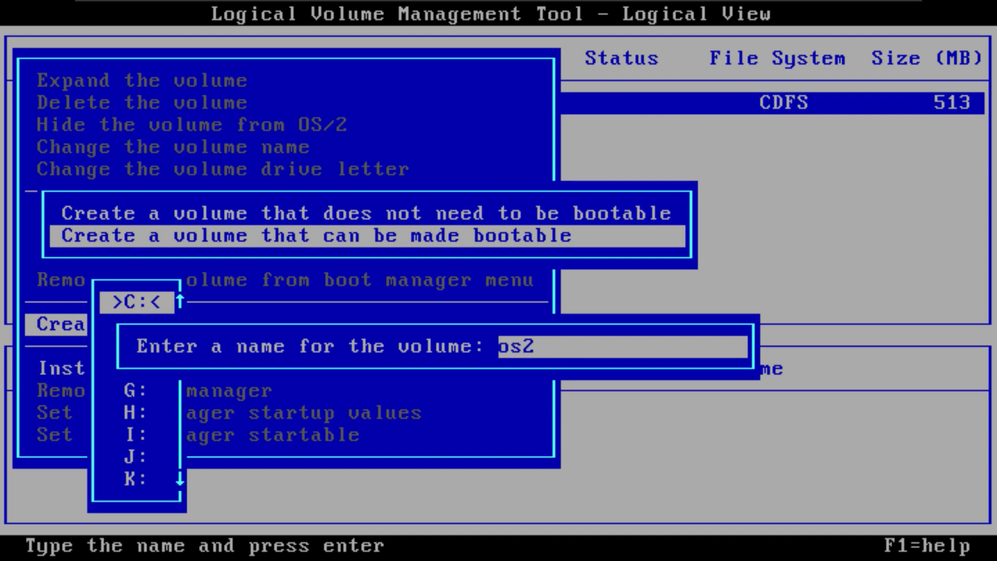
pyautogui.press('Return')
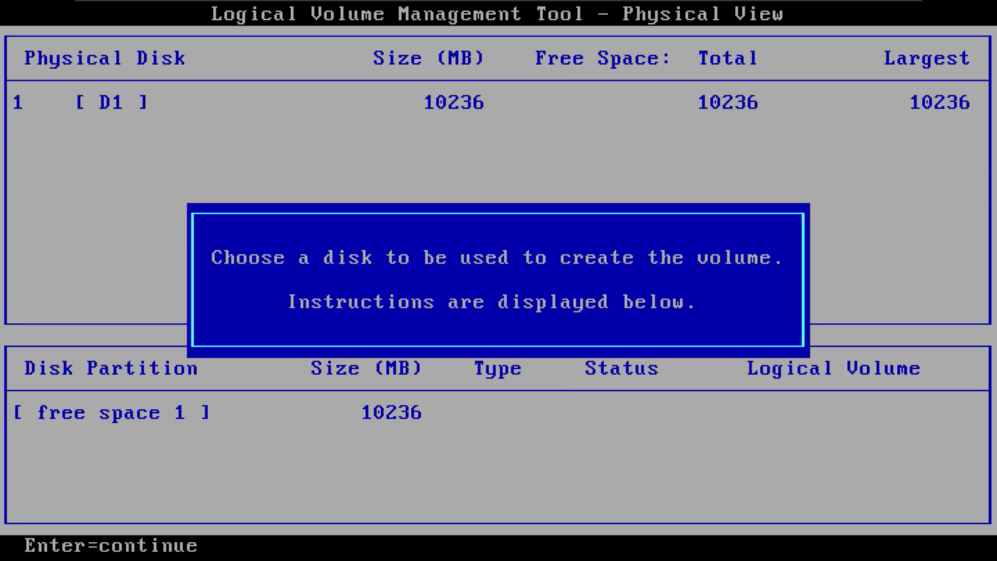
# Allocate the volume's partition from all 10236 MB of free space on disk D1, naming the partition A
pyautogui.press('Return')
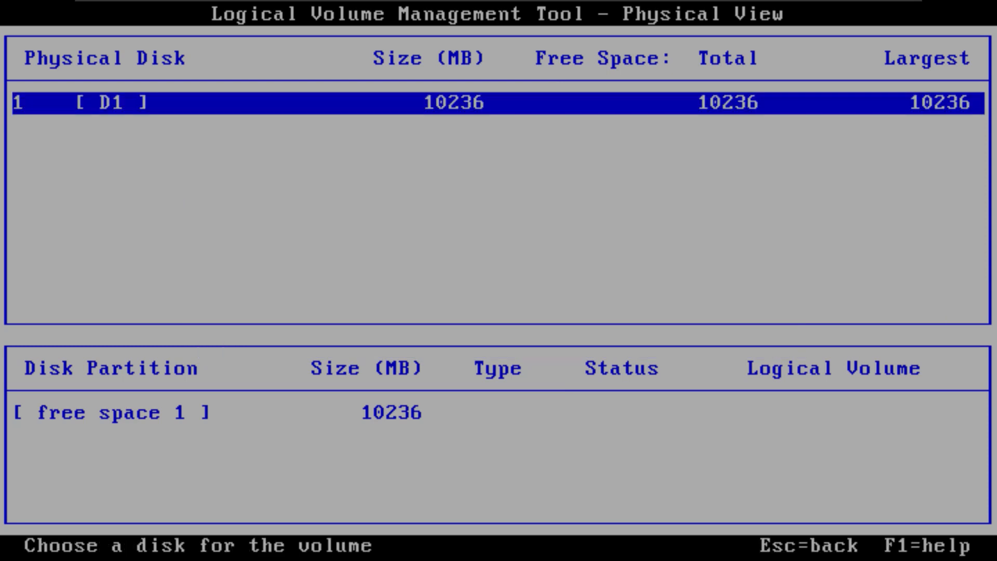
pyautogui.press('Return')
pyautogui.press('Return')
pyautogui.press('Return')
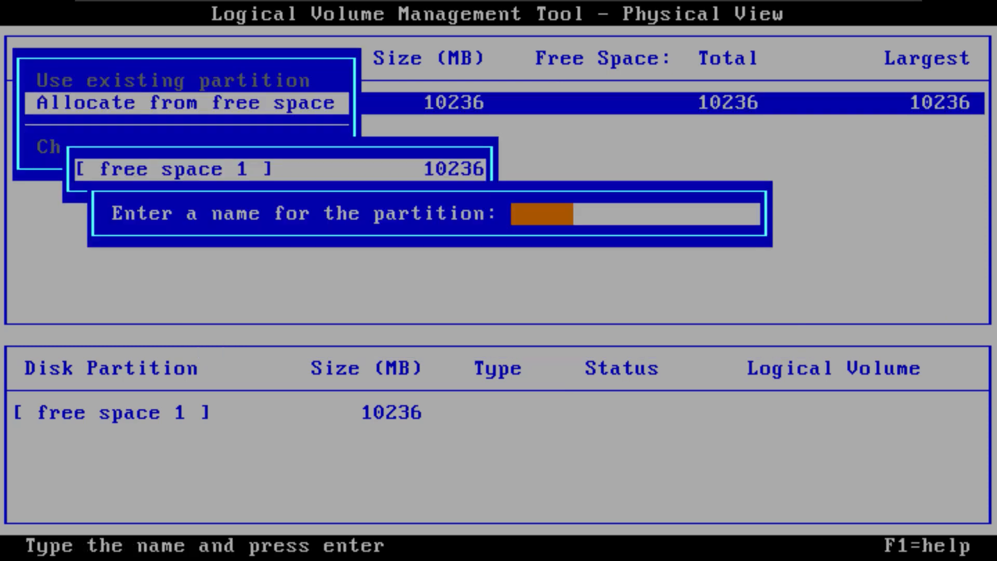
pyautogui.write('A')
pyautogui.press('Return')
pyautogui.press('Return')
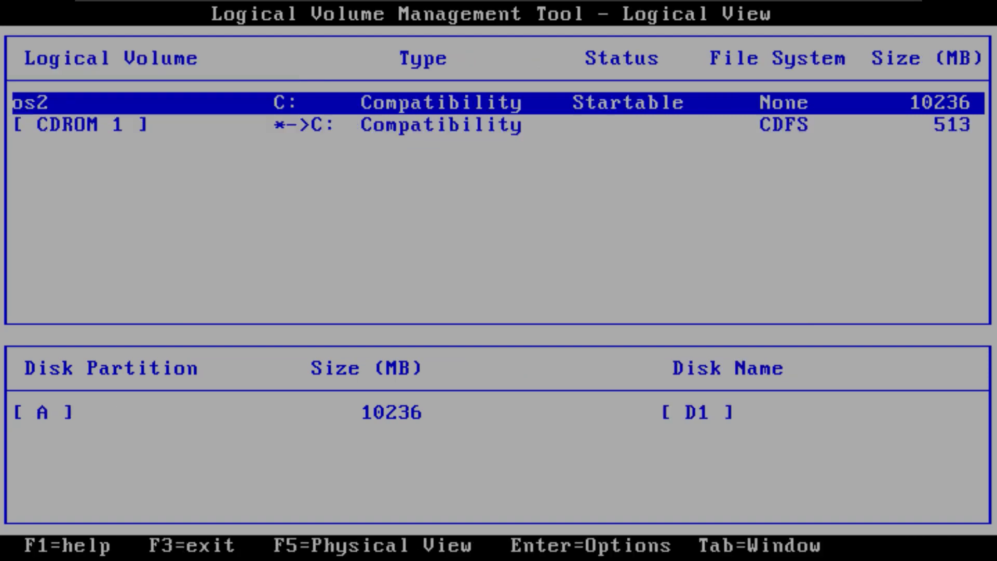
# Save the volume changes, exit the Logical Volume Management Tool, and reboot the machine
pyautogui.press('F3')
pyautogui.press('Down')
pyautogui.press('Down')
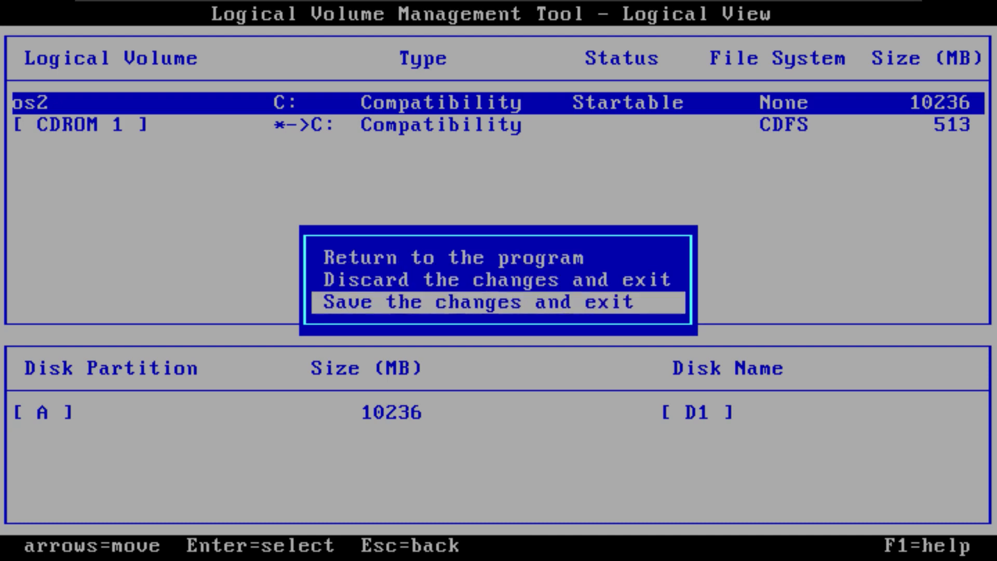
pyautogui.press('Return')
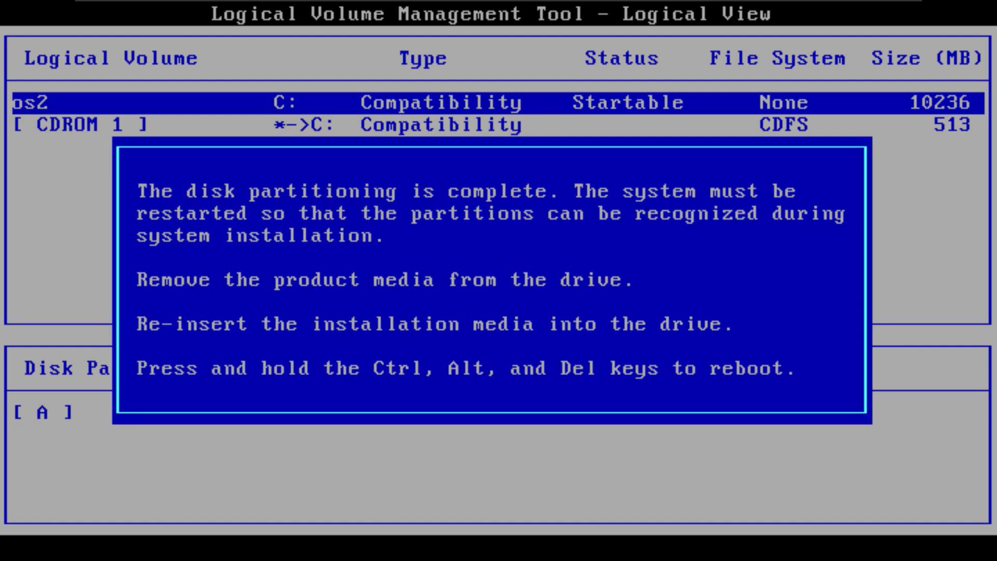
pyautogui.hotkey('ctrl', 'alt', 'Delete')
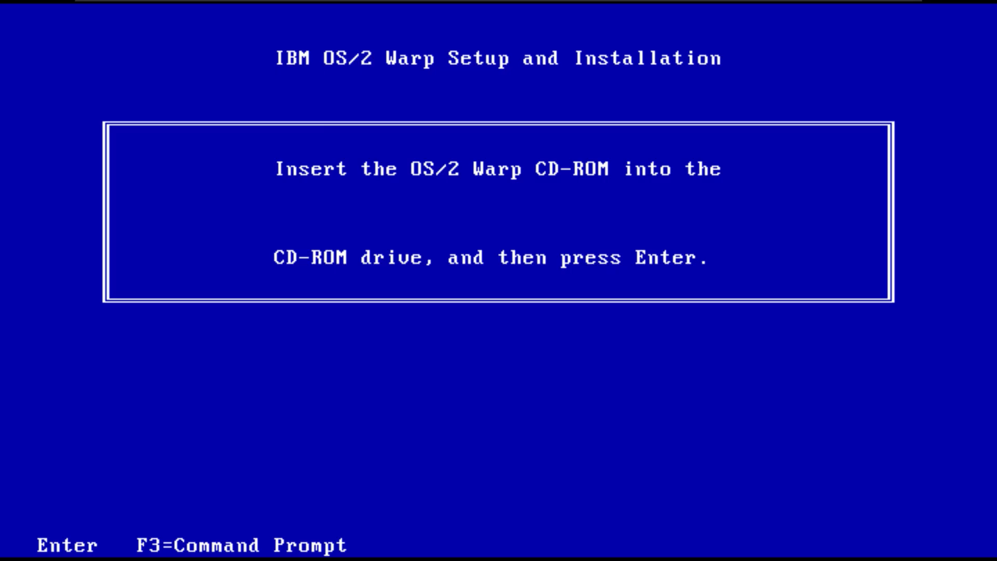
# Continue setup from the OS/2 Warp CD-ROM and accept Volume C as the installation volume
pyautogui.press('Return')
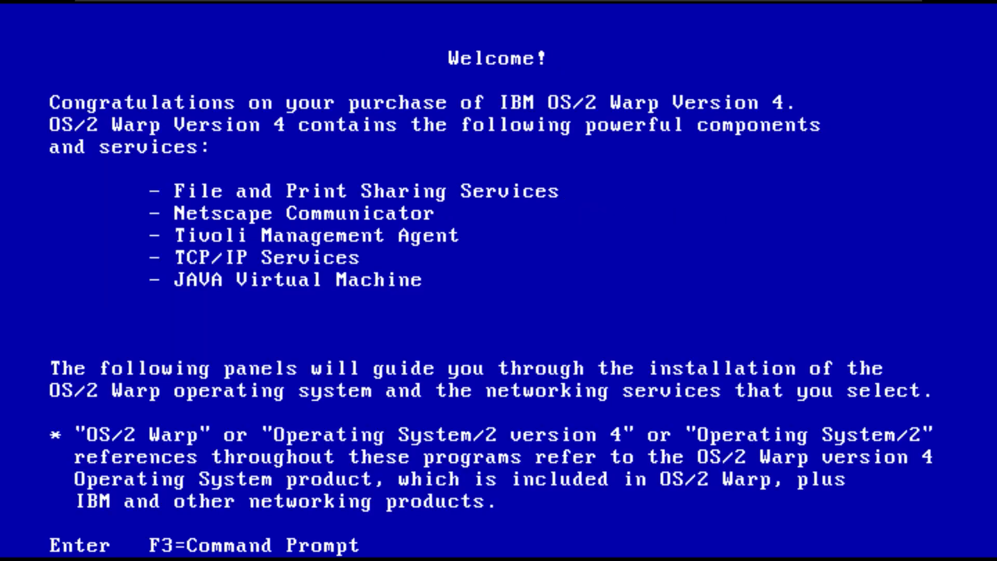
pyautogui.press('Return')
pyautogui.press('Return')
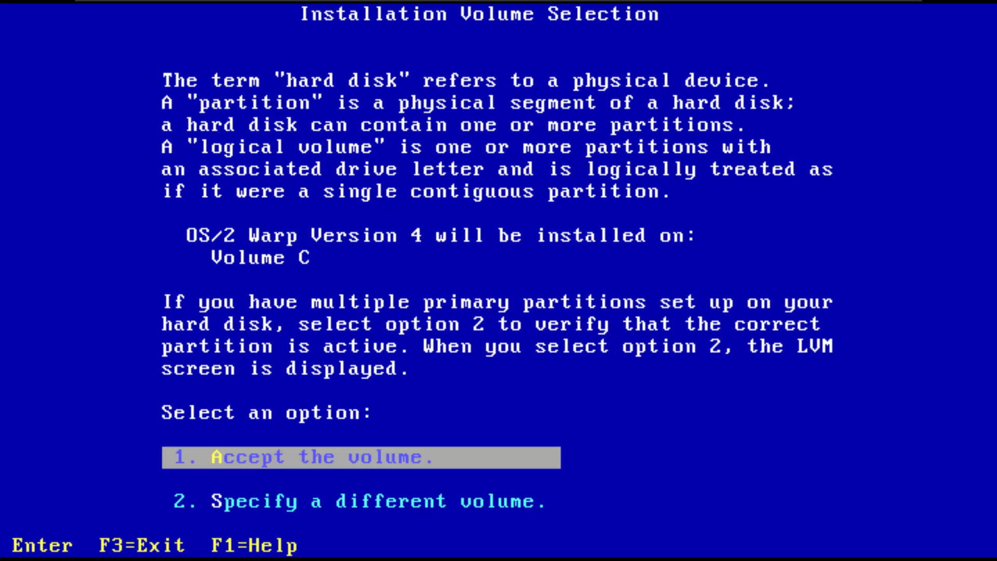
# Perform a quick format of the installation volume and continue with setup
pyautogui.press('Return')
pyautogui.press('Down')
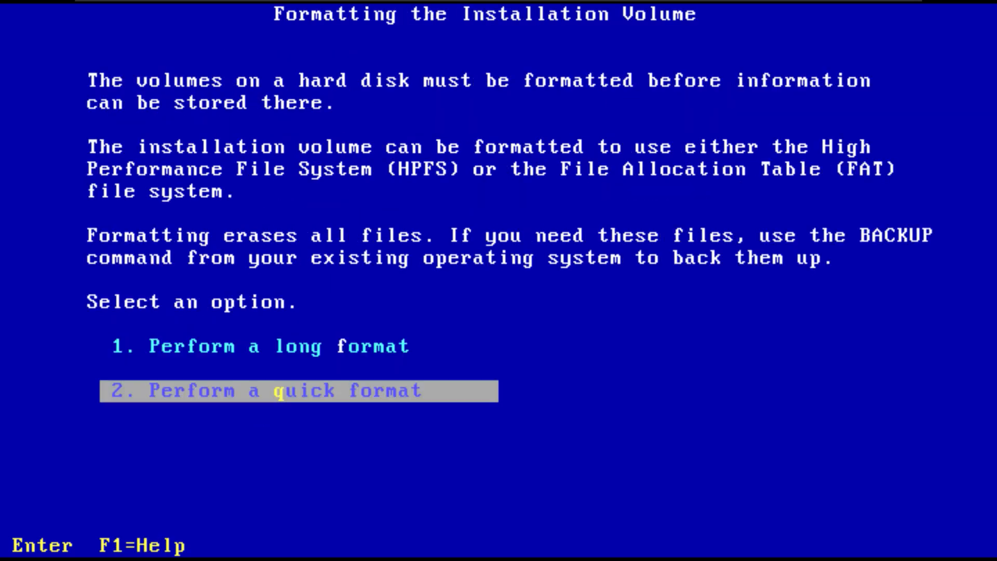
pyautogui.press('Return')
pyautogui.press('Return')
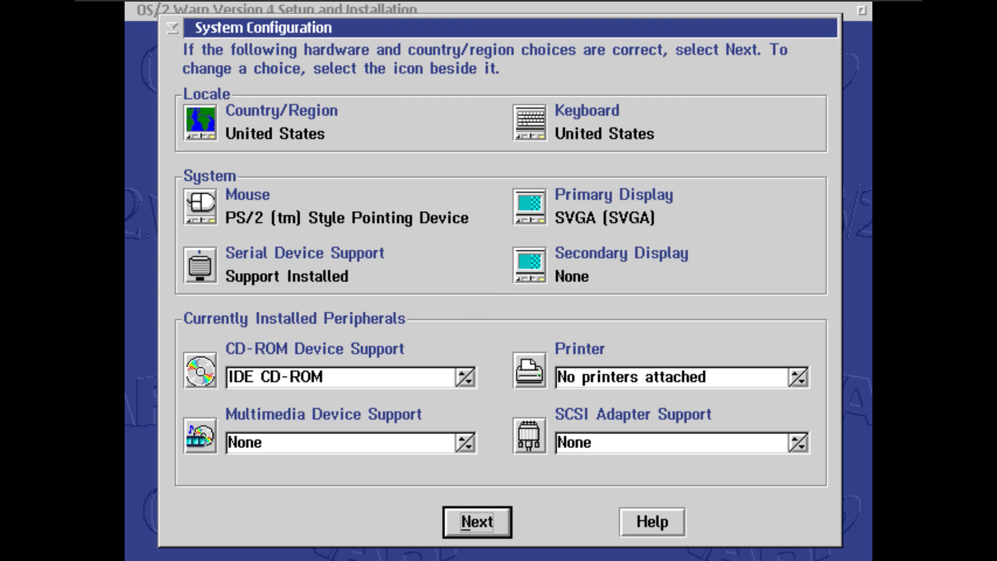
# Accept the detected hardware settings, United States as the country with codepage 437, 850, and no default printer
pyautogui.click(460, 533)
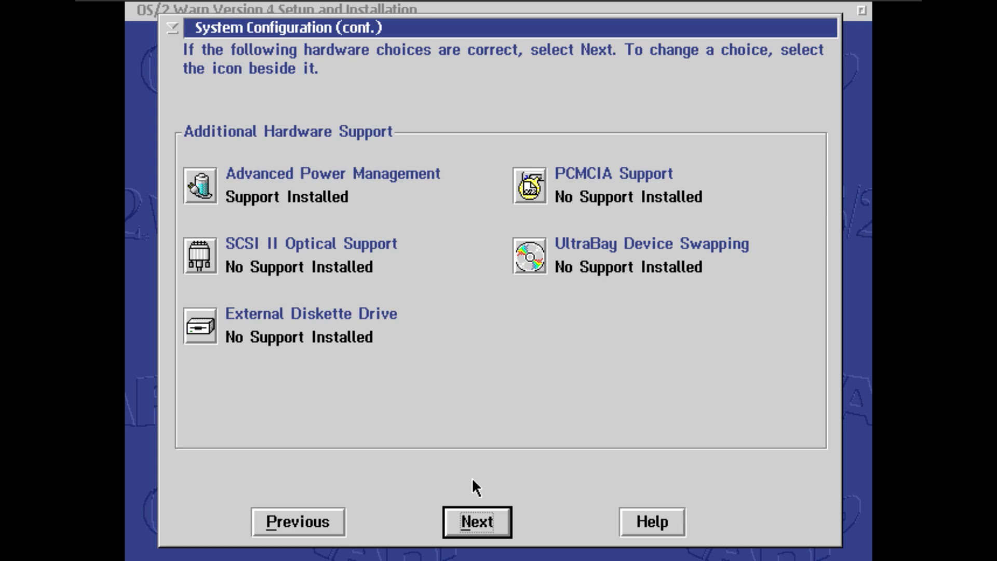
pyautogui.click(483, 521)
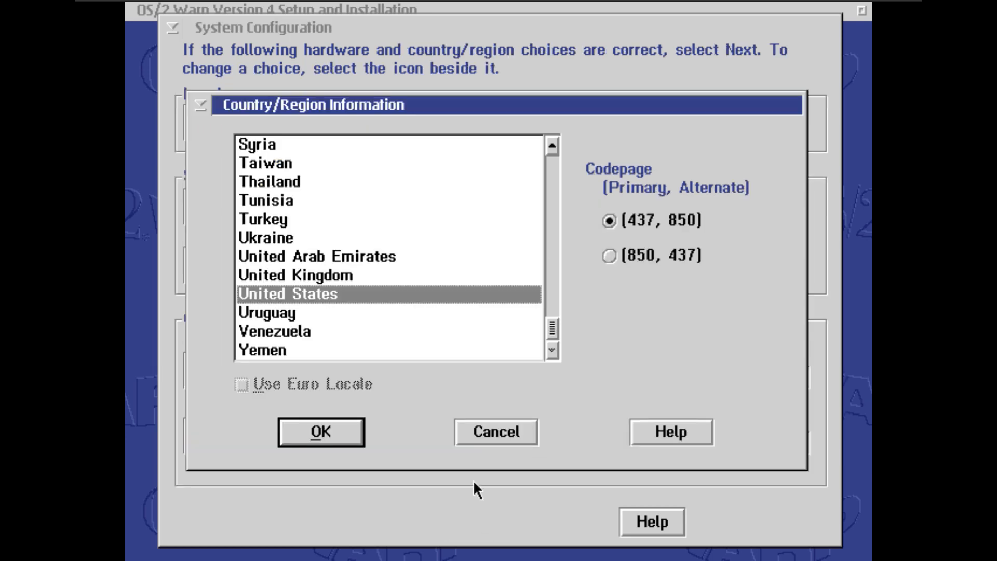
pyautogui.click(278, 431)
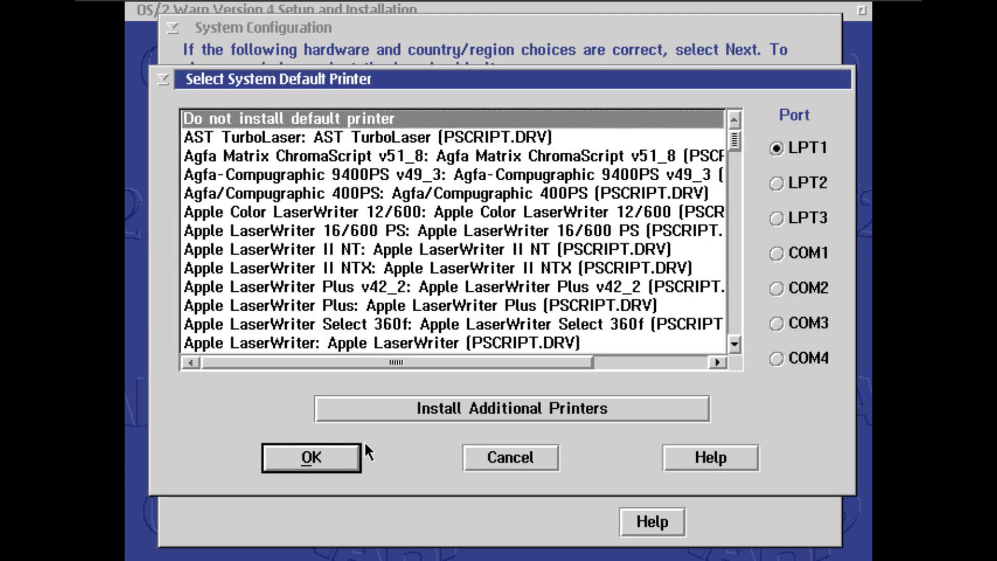
pyautogui.click(340, 456)
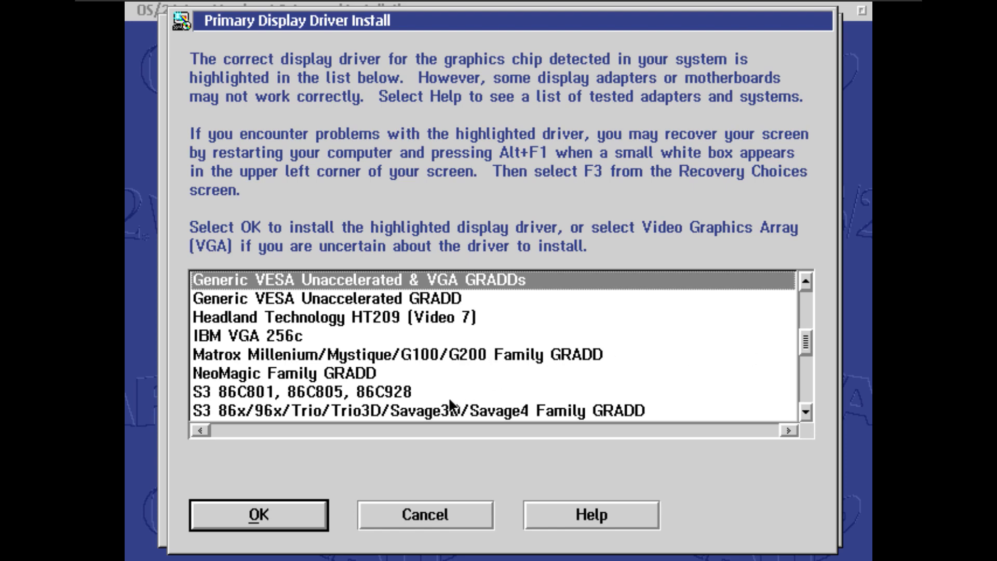
pyautogui.press('Down')
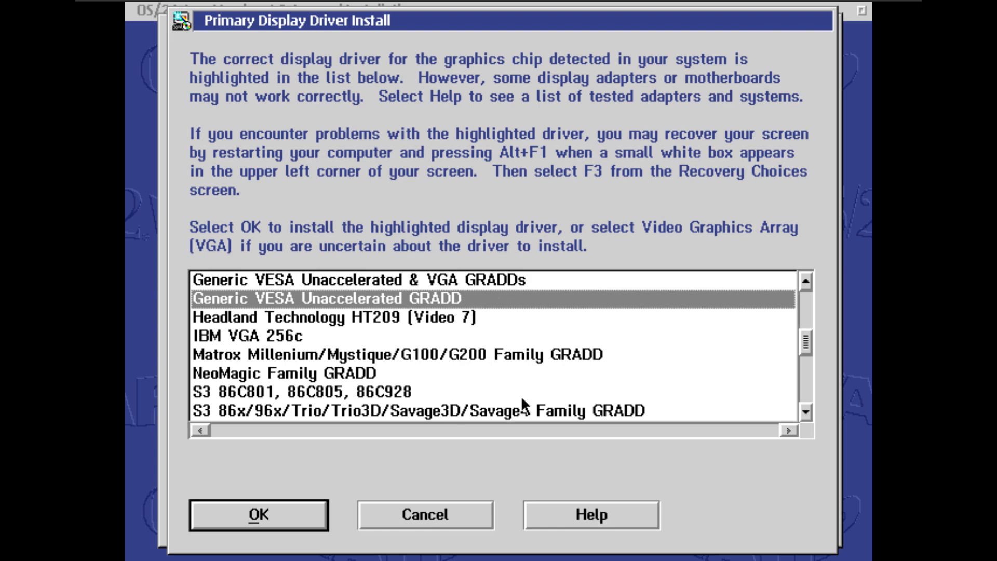
pyautogui.press('Down')
pyautogui.press('Down')
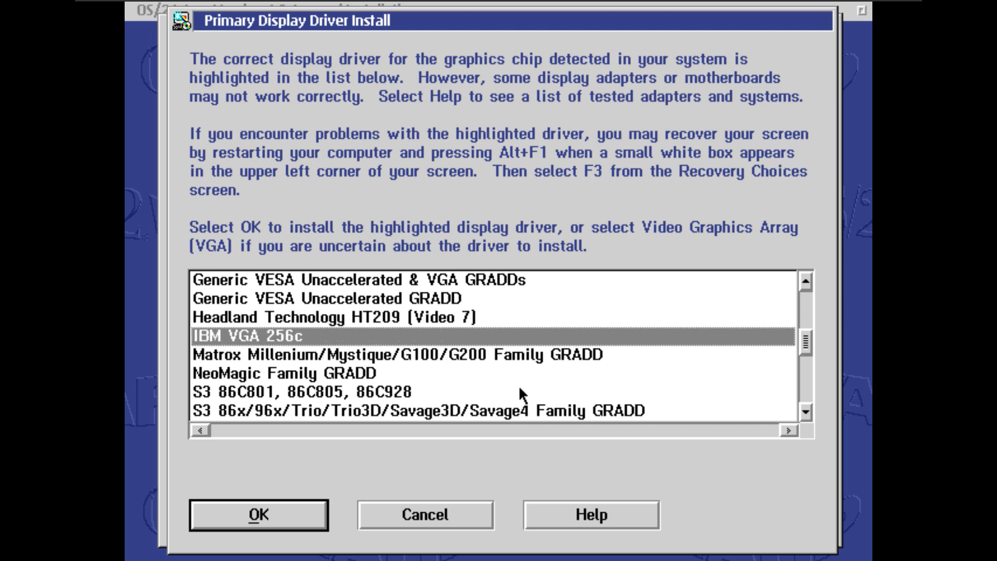
pyautogui.press('Down')
pyautogui.press('Down')
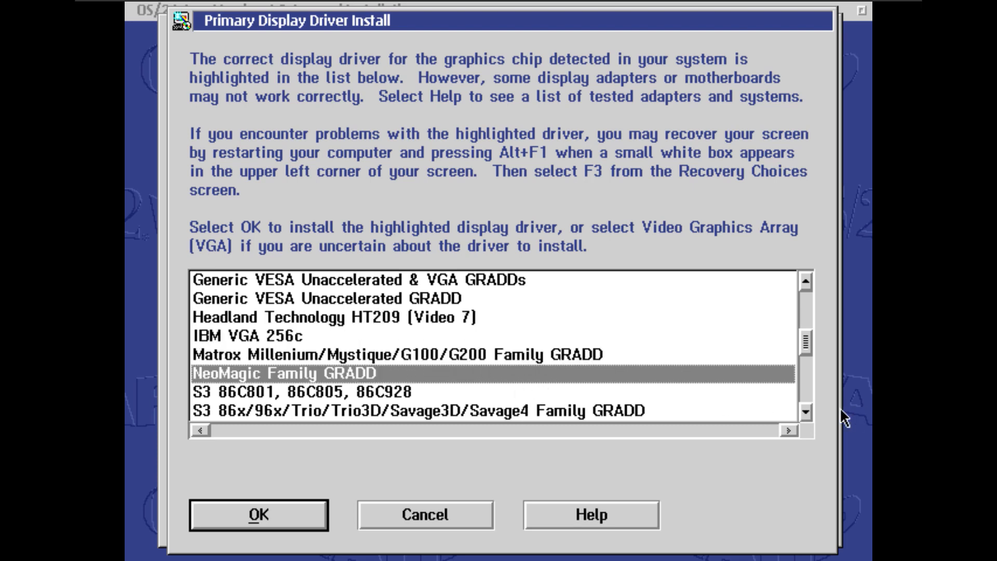
# Choose Generic VESA Unaccelerated & VGA GRADDs as the primary display driver and confirm its installation
pyautogui.click(769, 284)
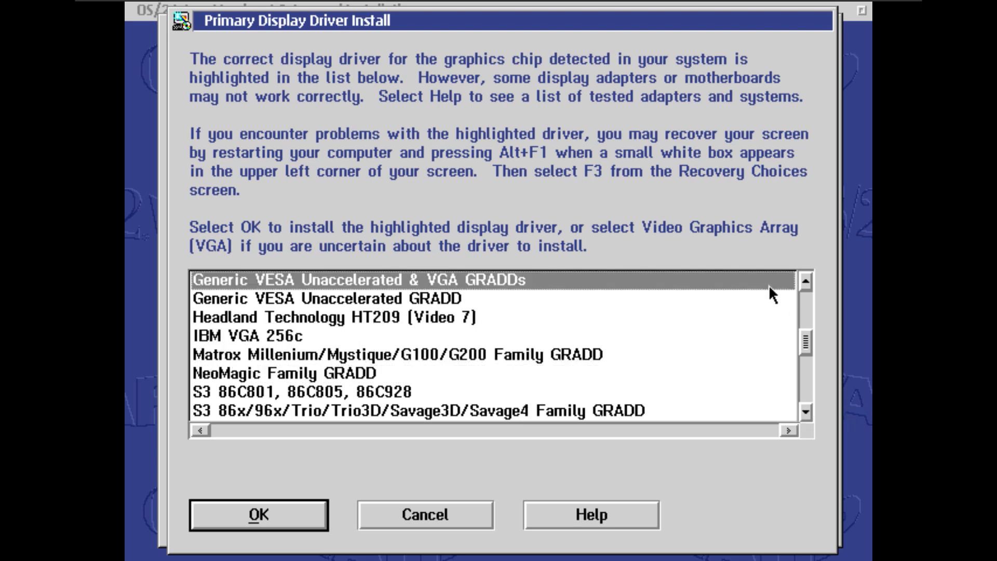
pyautogui.moveTo(802, 342); pyautogui.dragTo(825, 339)
pyautogui.click(260, 528)
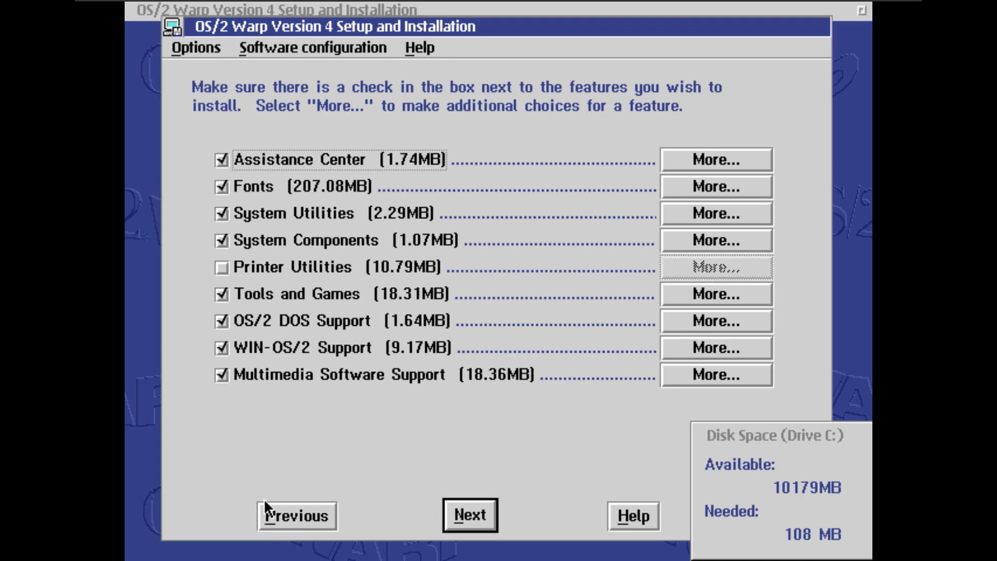
# Accept the default selection of OS/2 features and begin the client component installation
pyautogui.click(479, 515)
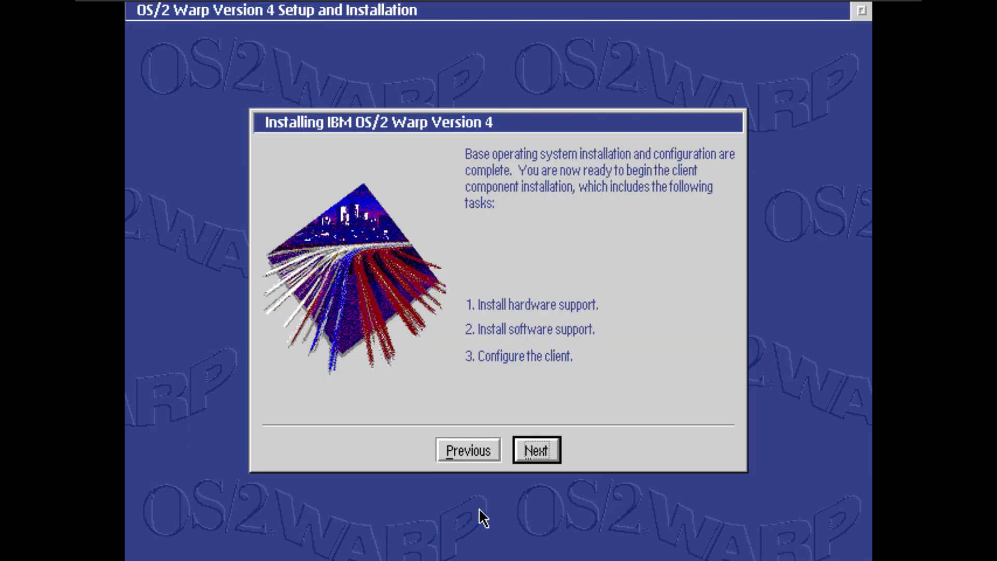
pyautogui.click(546, 450)
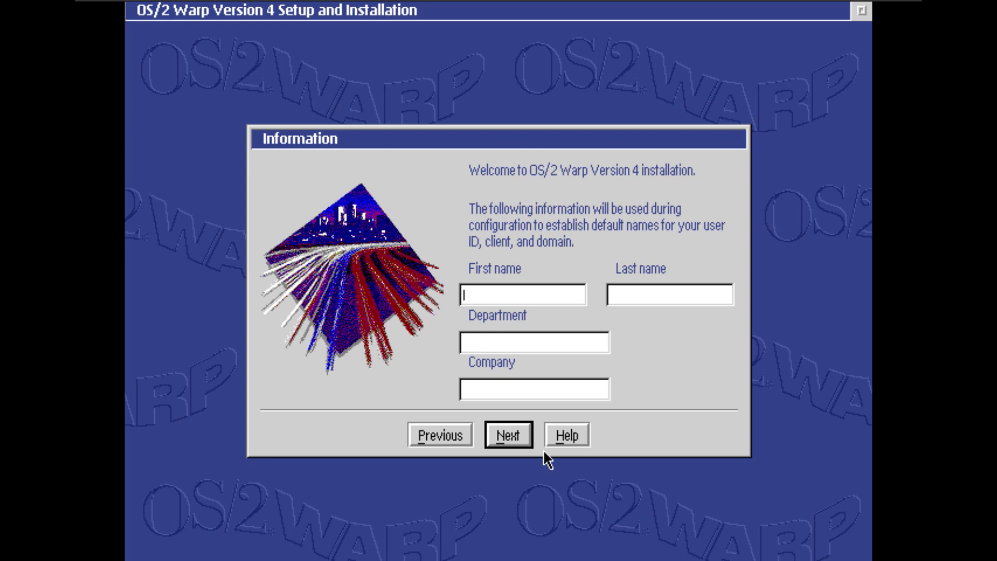
# Fill in the setup information with first name InstallOS and company Homelab, leaving last name and department empty, and continue
pyautogui.write('InstallOS')
pyautogui.press('Tab')
pyautogui.press('Tab')
pyautogui.press('Tab')
pyautogui.write('Homela')
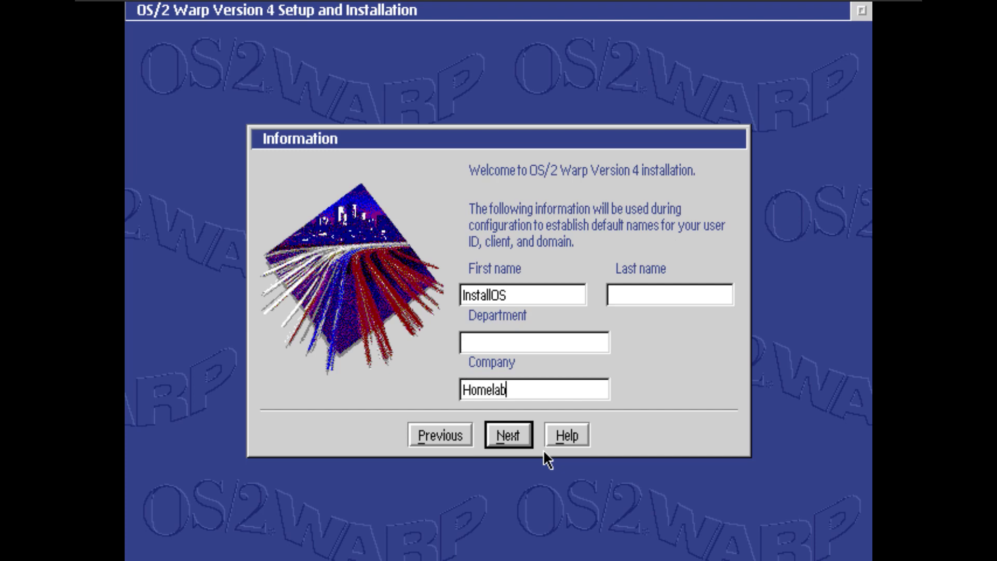
pyautogui.click(498, 441)
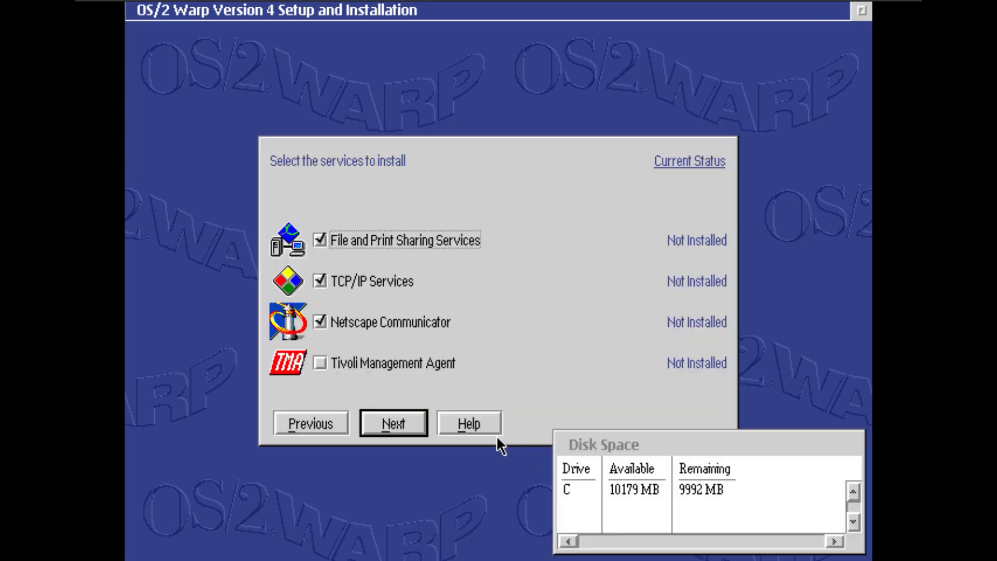
# Exclude File and Print Sharing Services, then start and confirm the installation with the default service configuration
pyautogui.click(377, 240)
pyautogui.click(410, 425)
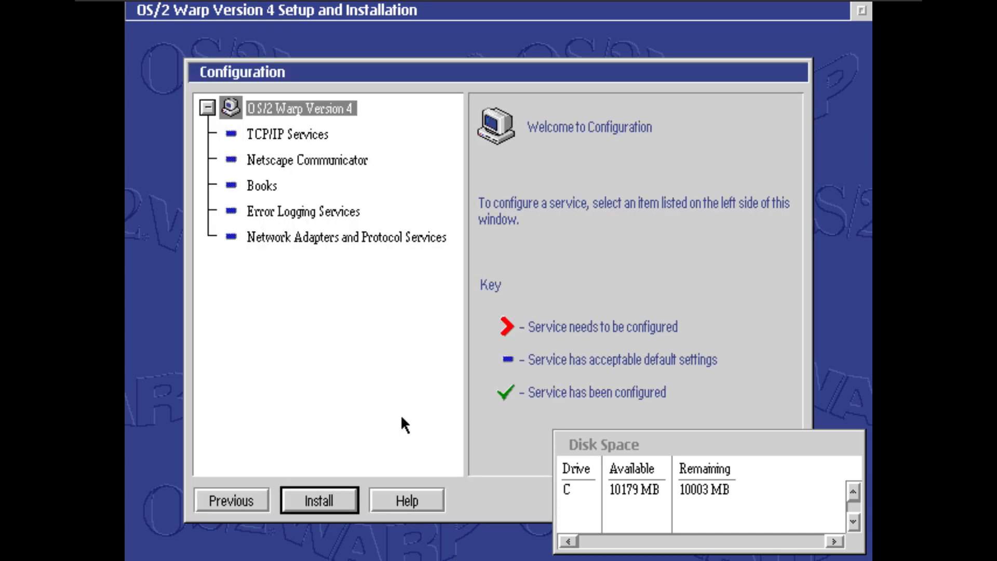
pyautogui.click(320, 501)
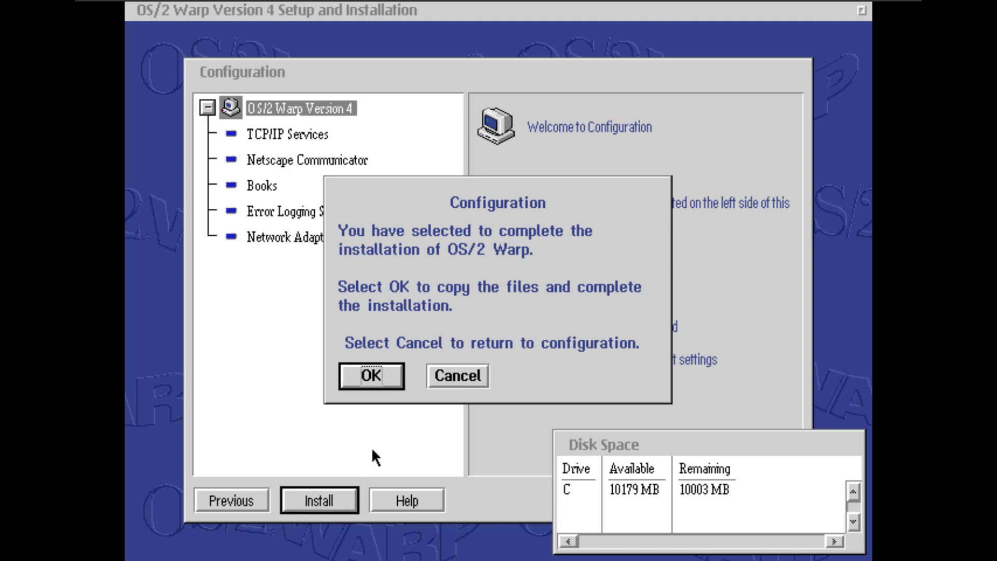
pyautogui.click(371, 375)
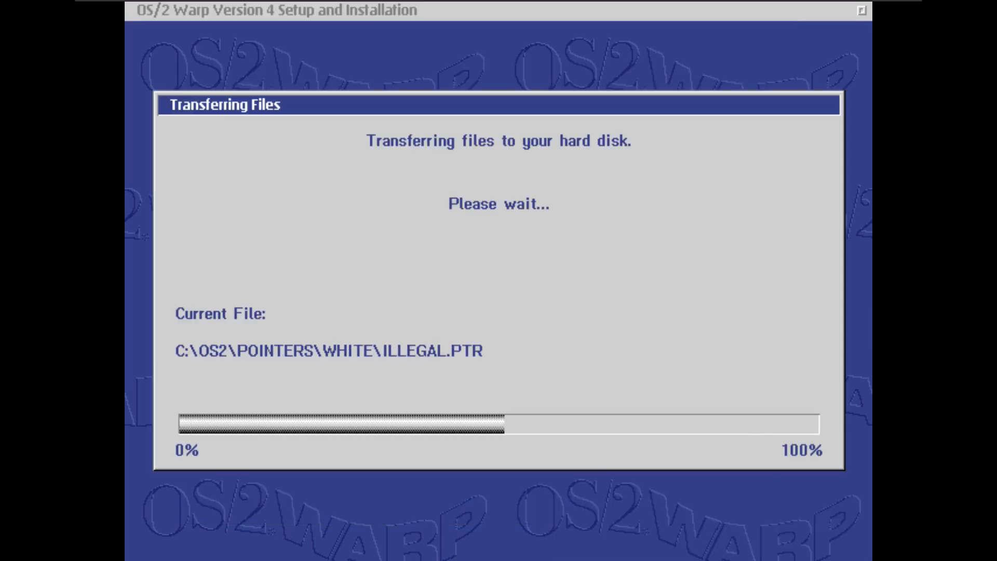